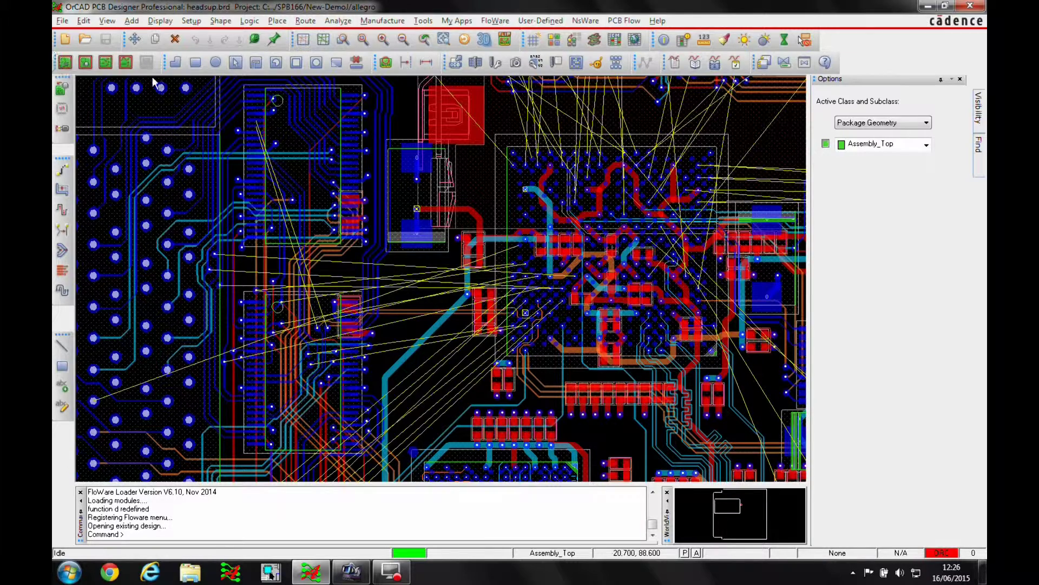
# - Browse the design setup options and the application mode list without changing the mode
pyautogui.click(191, 21)
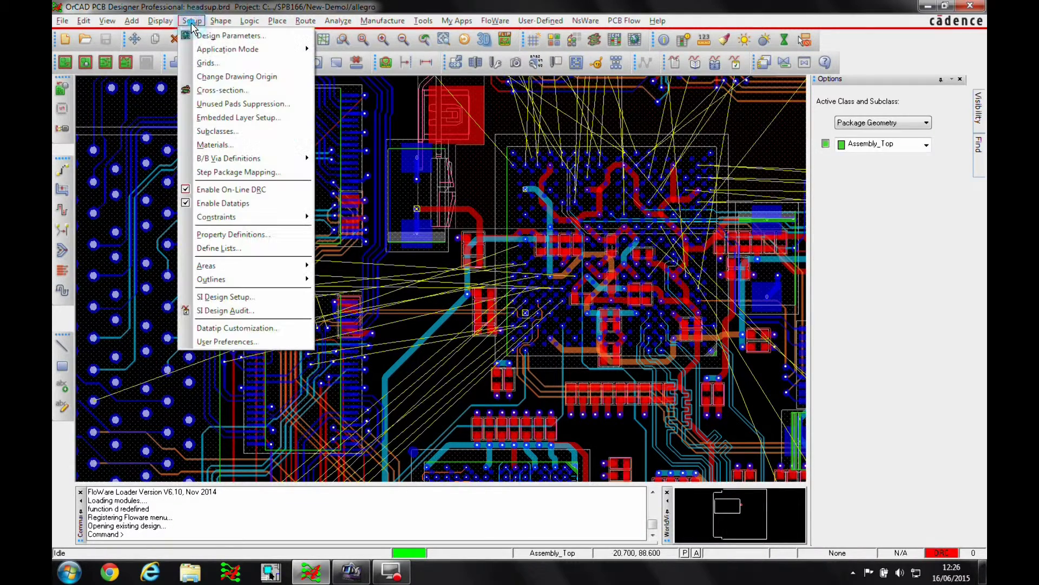
pyautogui.moveTo(227, 49)
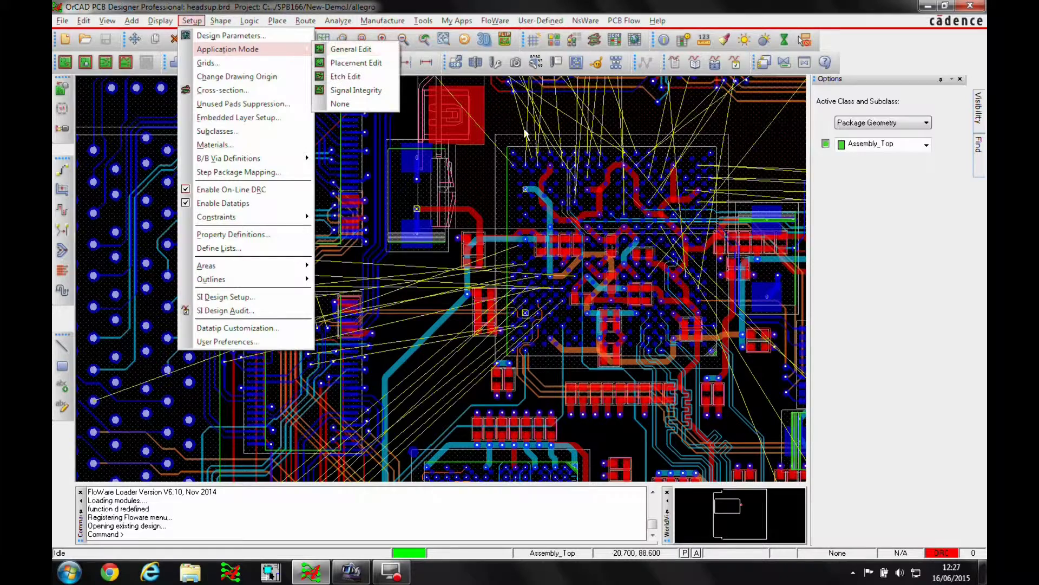
pyautogui.click(839, 553)
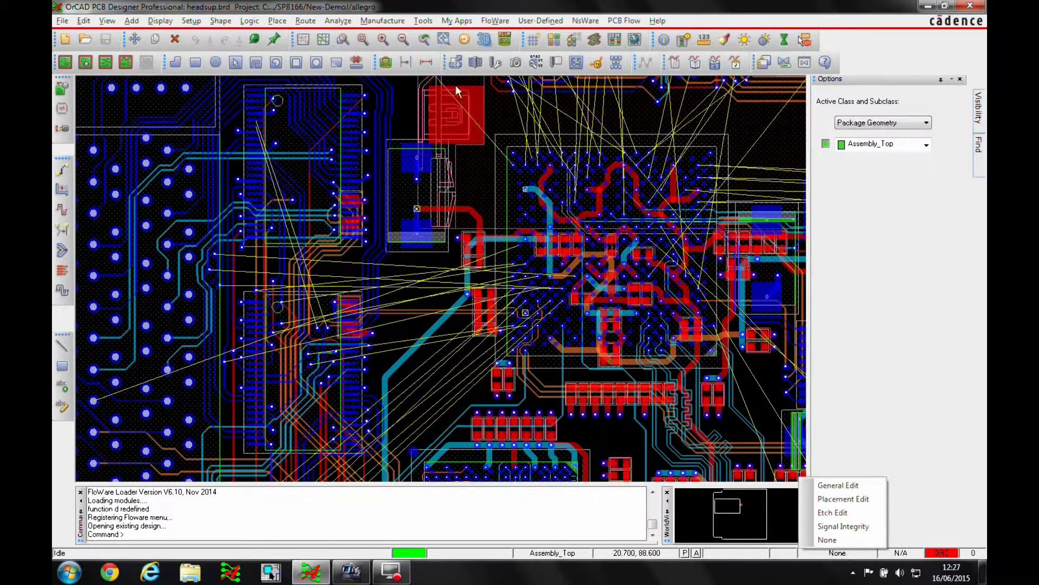
pyautogui.click(405, 116)
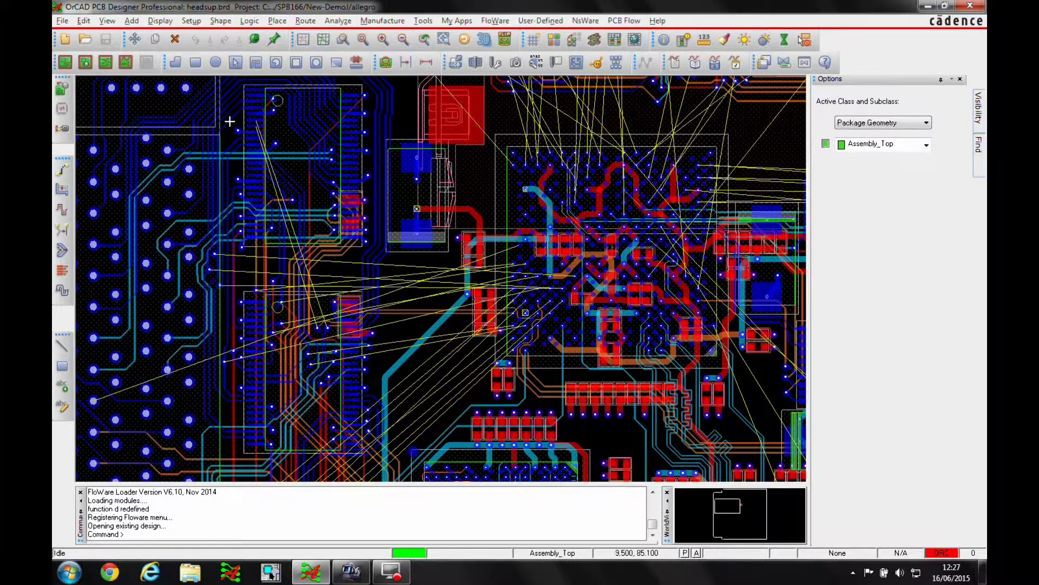
# - Start an Add Connect route from the top-centre pad, then cancel it without adding a trace
pyautogui.click(64, 170)
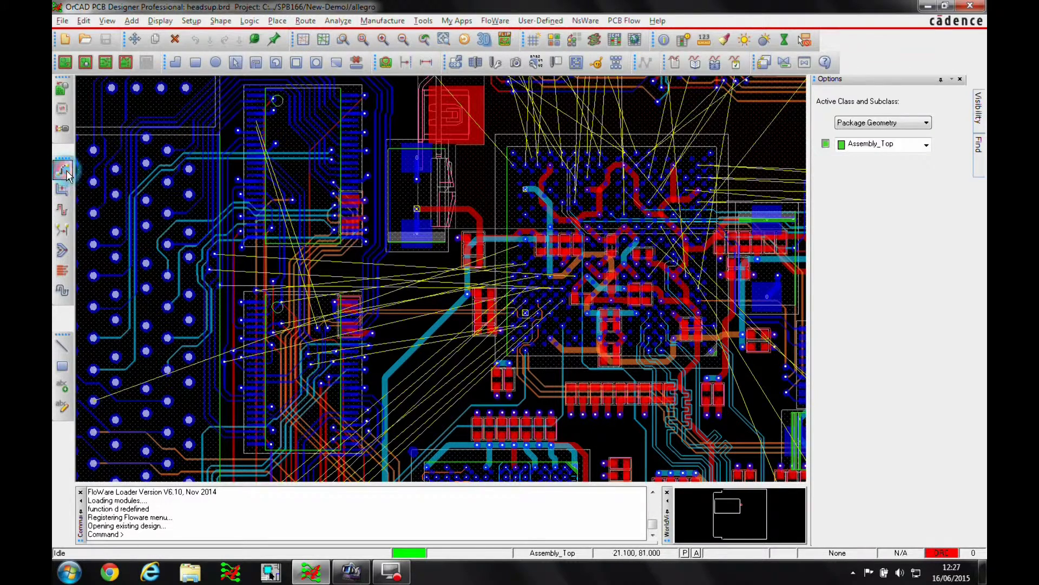
pyautogui.click(410, 157)
pyautogui.rightClick(413, 120)
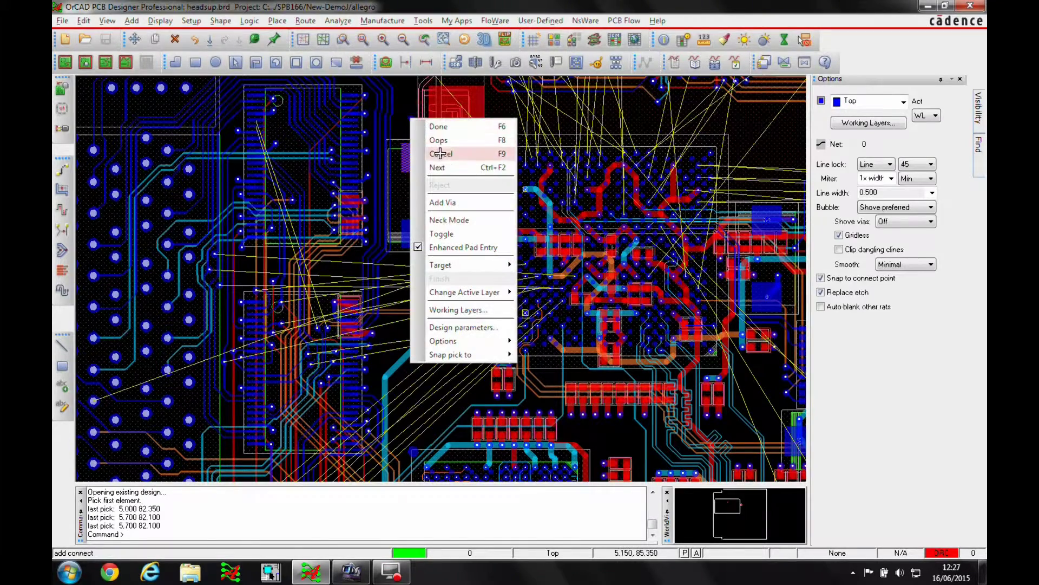
pyautogui.click(439, 150)
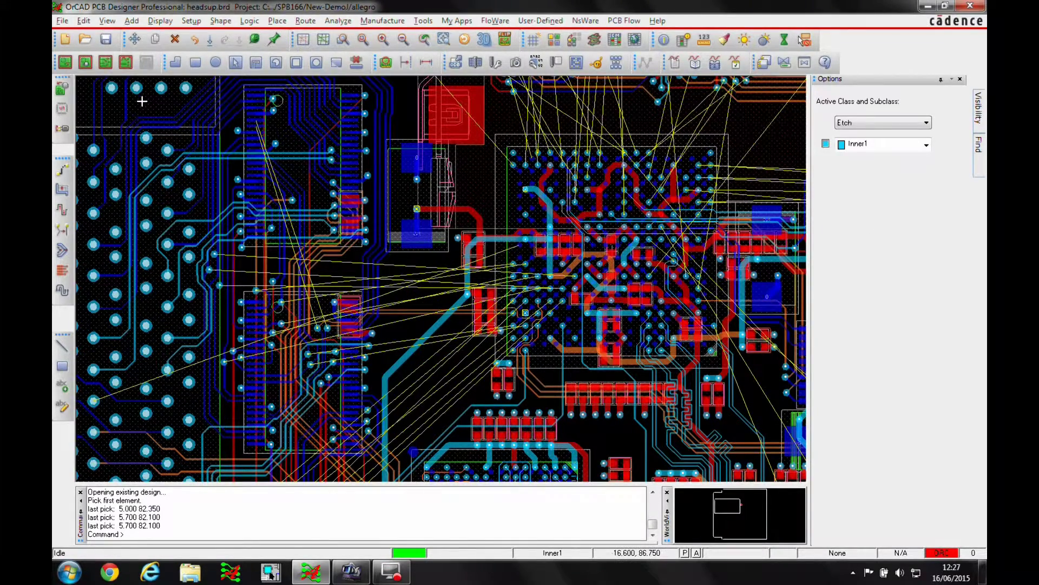
# - Switch to General edit mode and start moving a trace segment
pyautogui.click(65, 63)
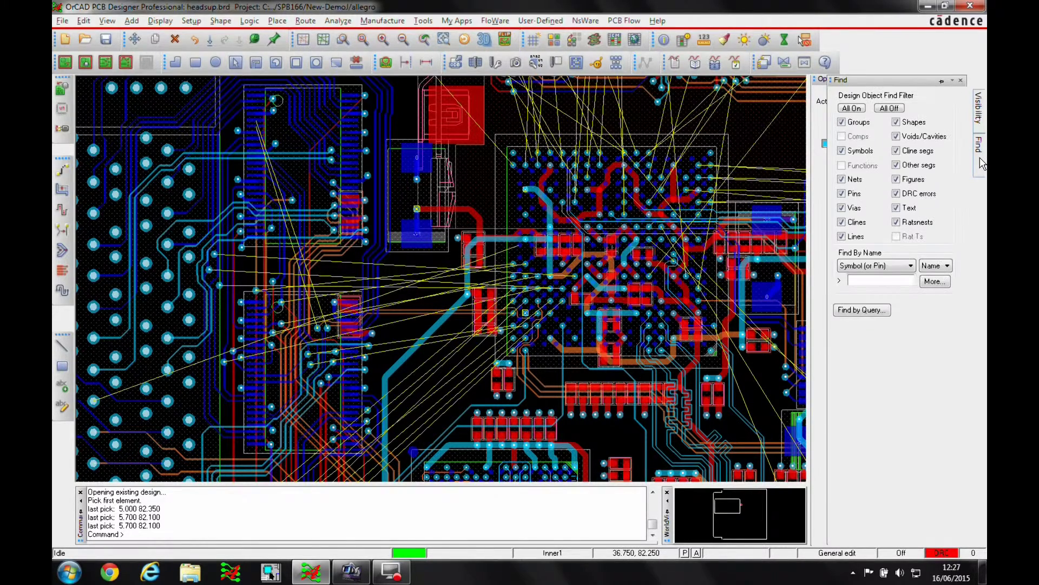
pyautogui.rightClick(392, 128)
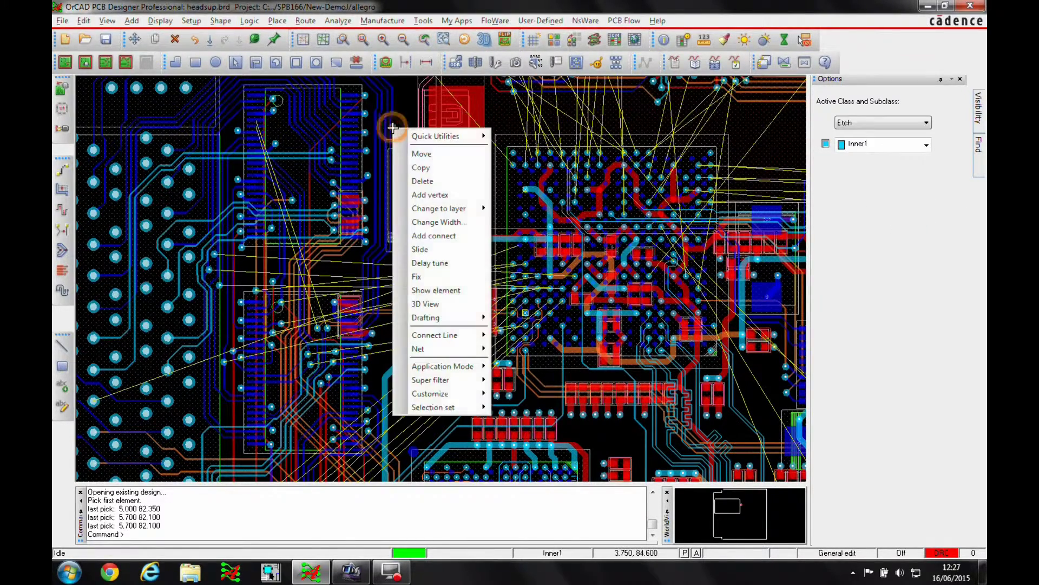
pyautogui.click(428, 153)
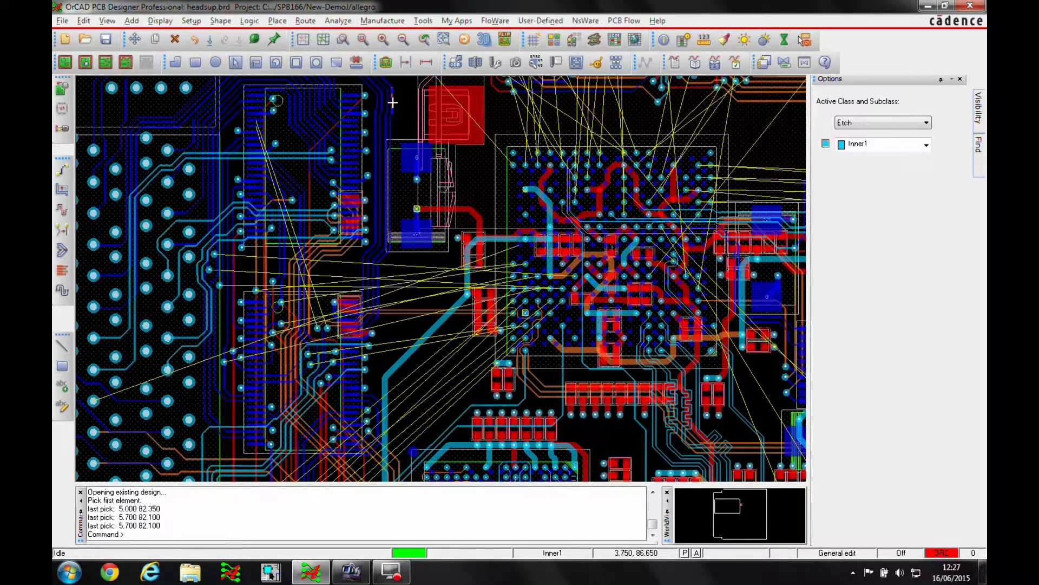
# - Dismiss the picked pin's actions unchanged, then switch to Placement edit mode
pyautogui.rightClick(354, 98)
pyautogui.click(416, 114)
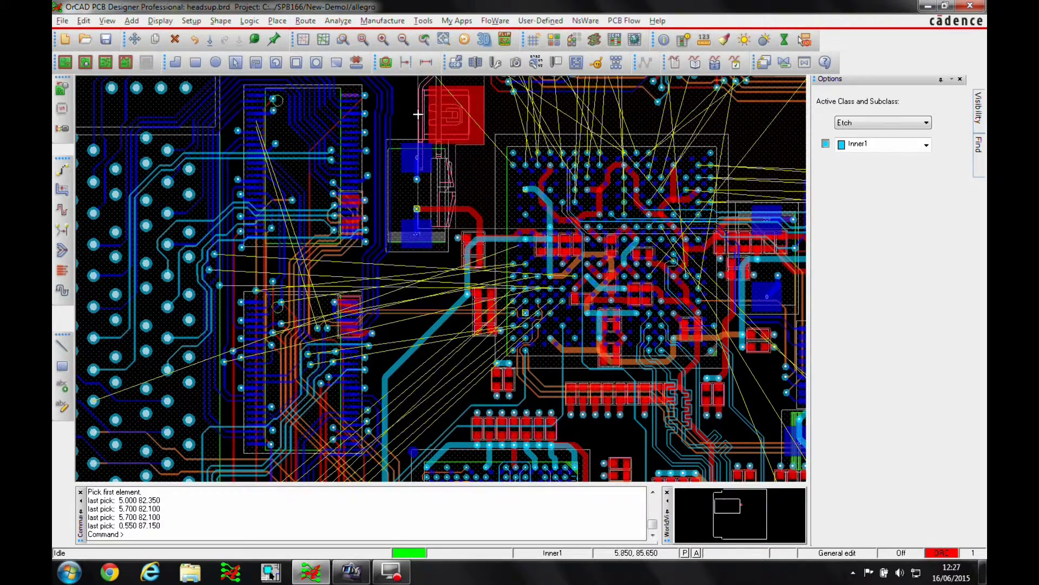
pyautogui.click(86, 63)
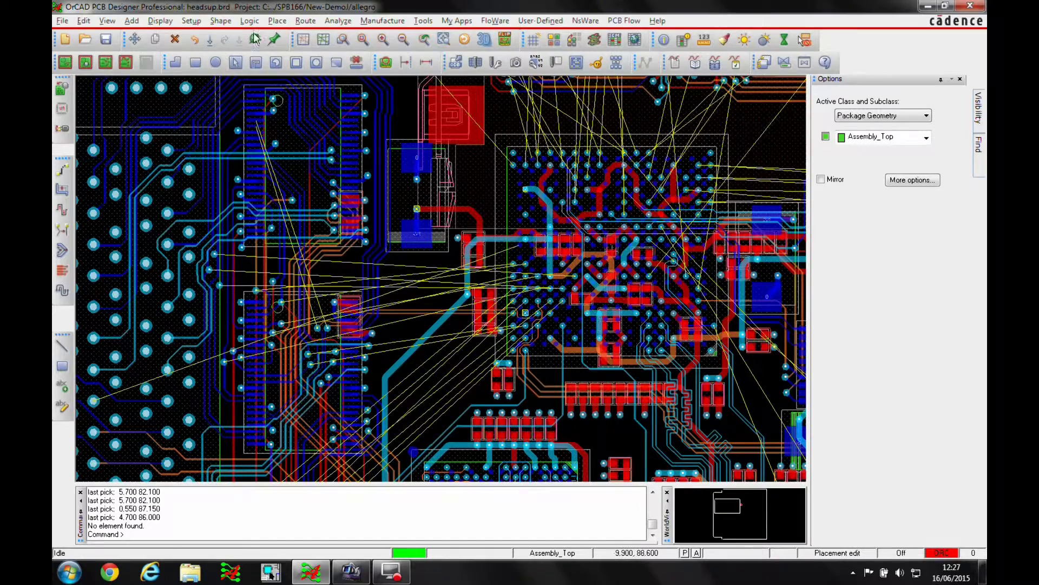
# - Open recent design DEMOJ-8minute.brd, discard headsup changes, and acknowledge the disabled-features warning
pyautogui.click(64, 22)
pyautogui.moveTo(97, 260)
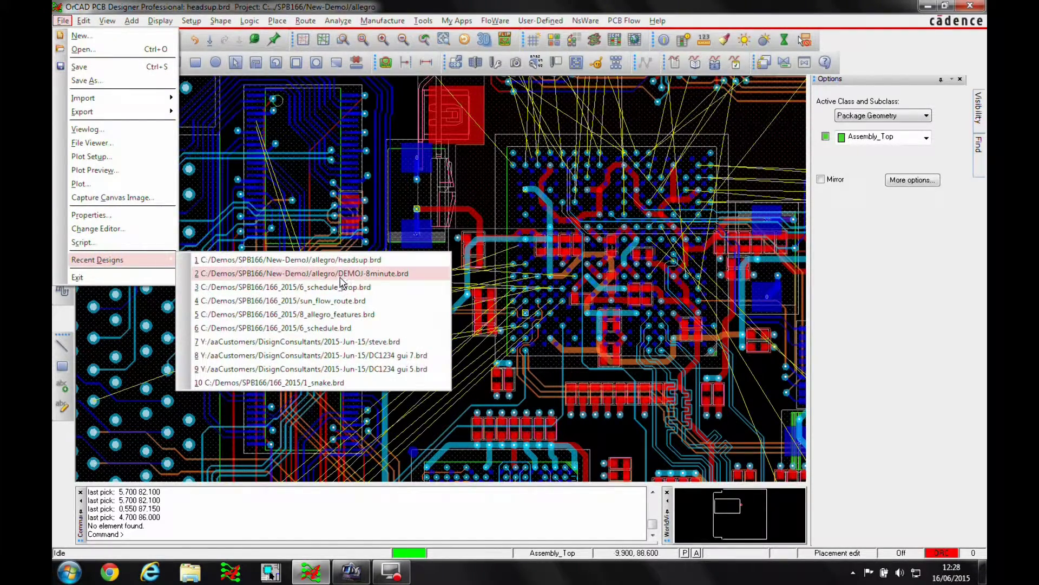
pyautogui.click(333, 274)
pyautogui.click(557, 314)
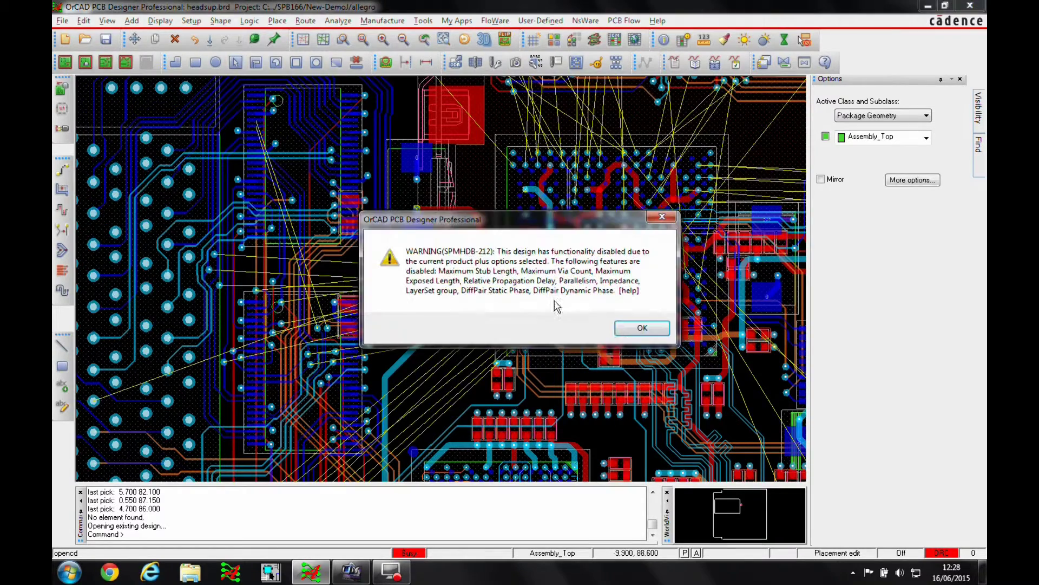
pyautogui.click(640, 331)
pyautogui.scroll(5, 264, 241)
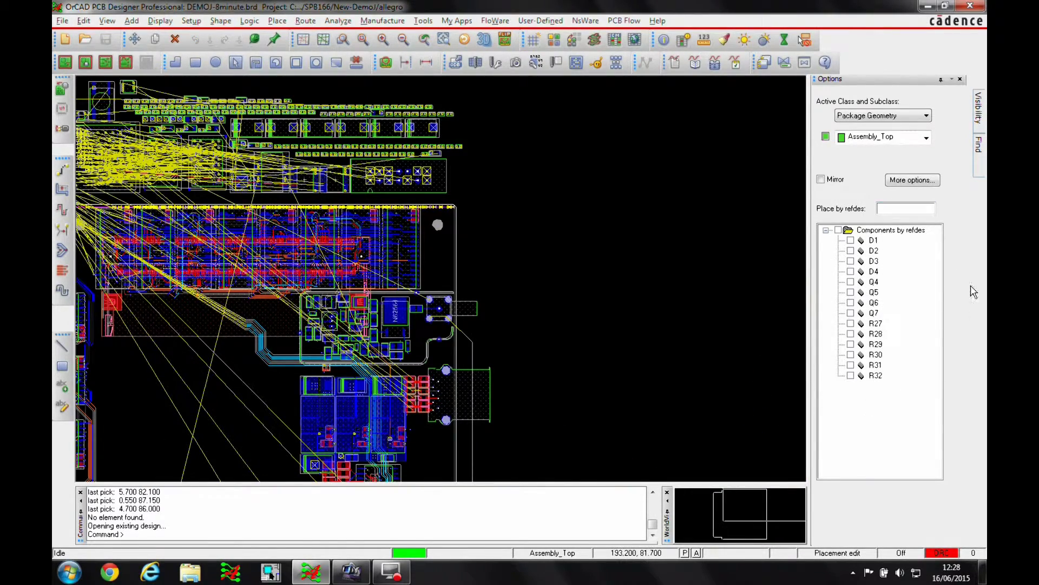
# - Place unplaced component D4 in the empty area right of the board
pyautogui.click(850, 272)
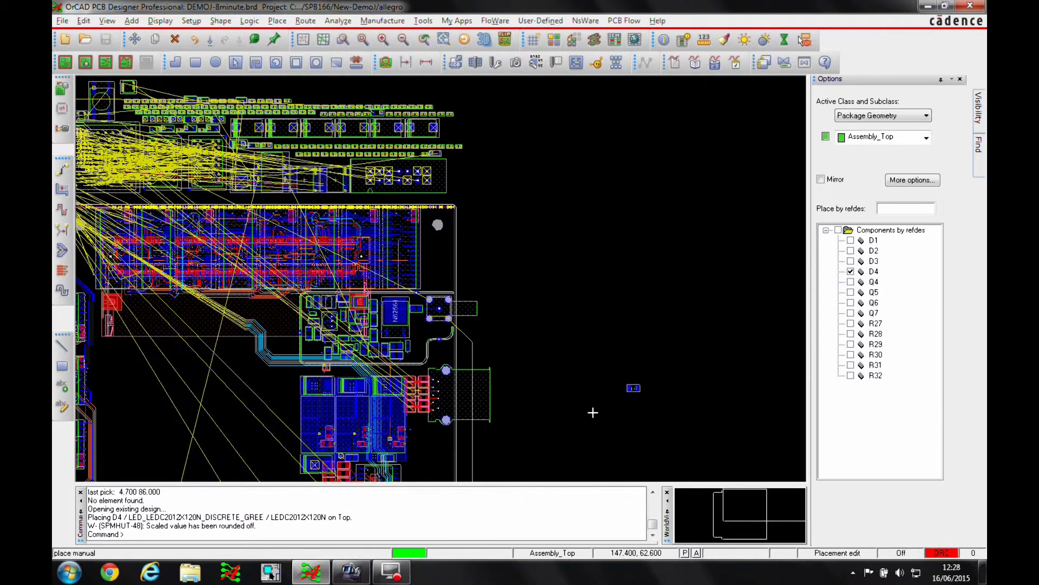
pyautogui.click(485, 443)
pyautogui.rightClick(553, 427)
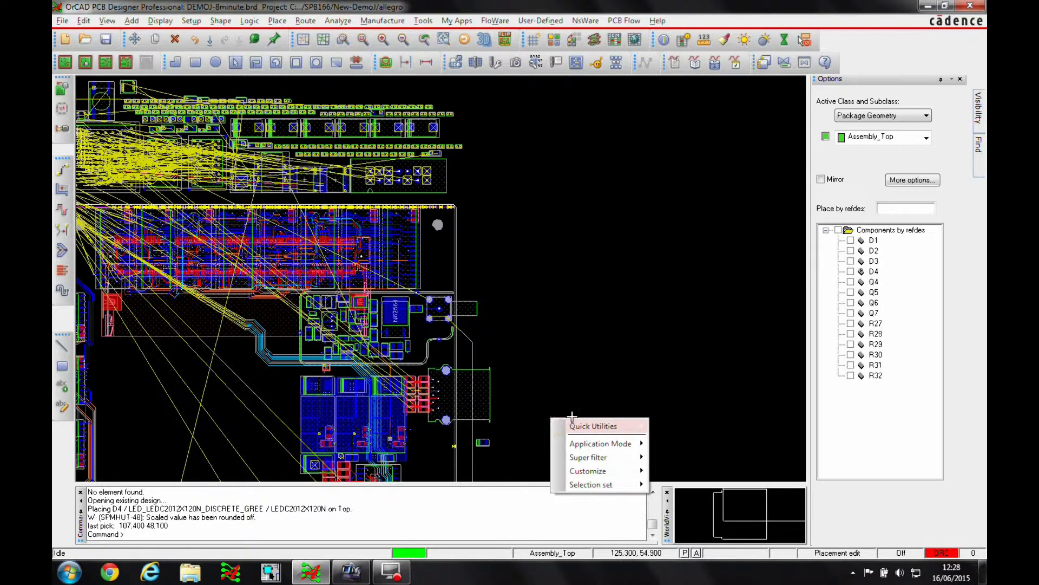
pyautogui.click(585, 422)
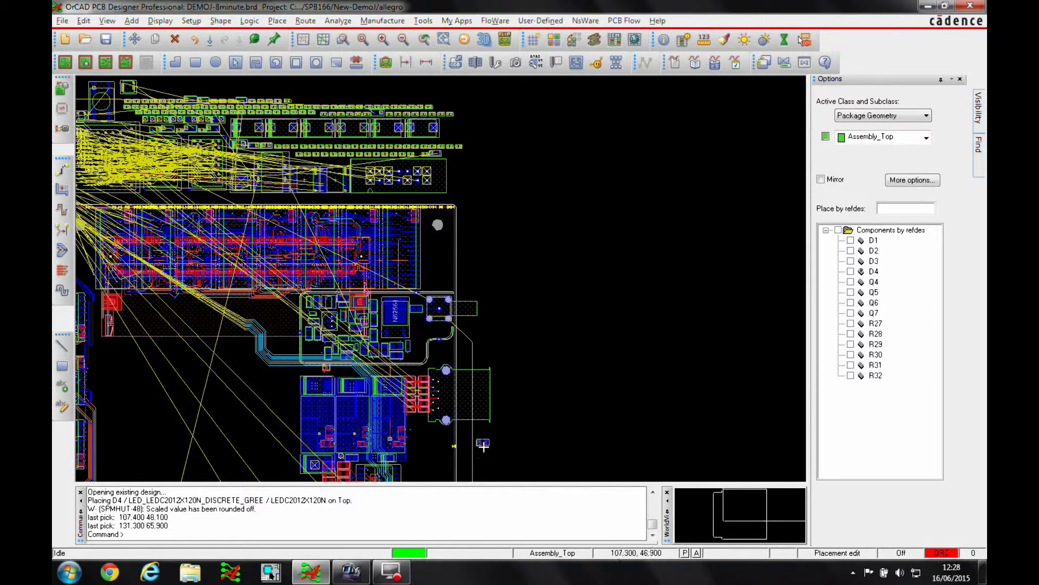
# - Move C176 and C177 to new spots near the top, rotating C177 by 90°
pyautogui.click(394, 125)
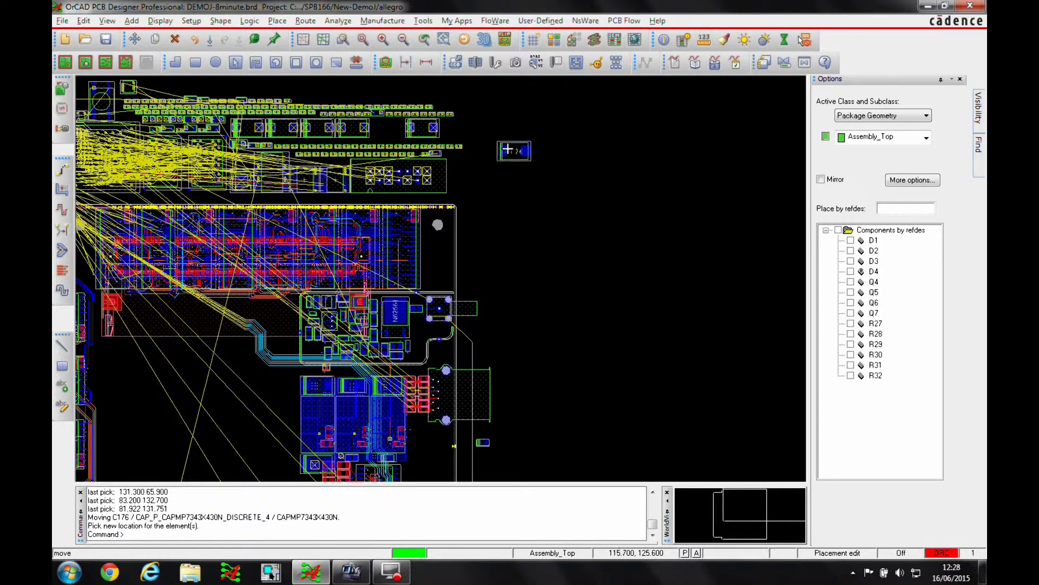
pyautogui.click(479, 162)
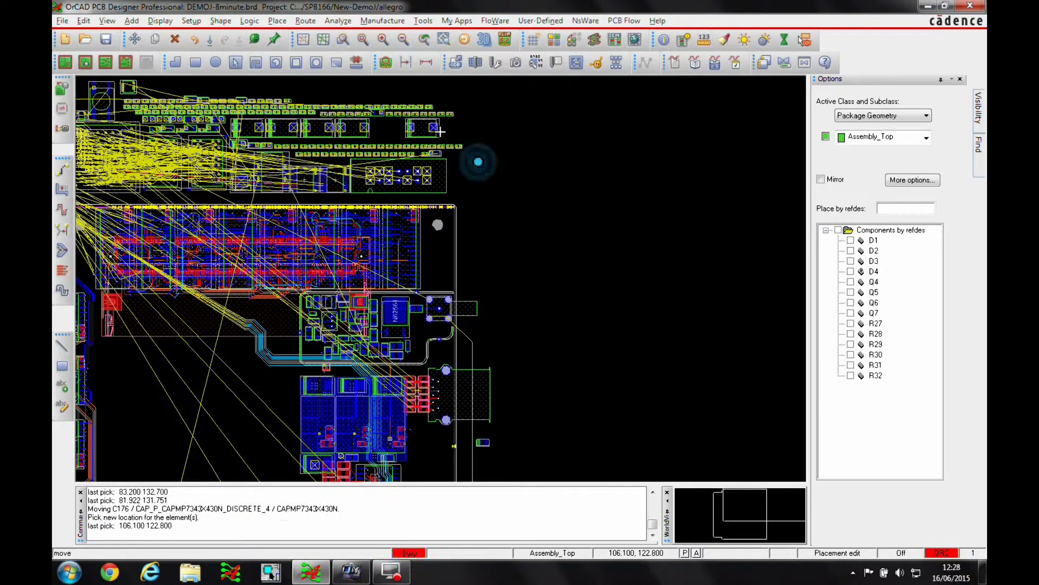
pyautogui.click(427, 128)
pyautogui.rightClick(469, 126)
pyautogui.click(500, 221)
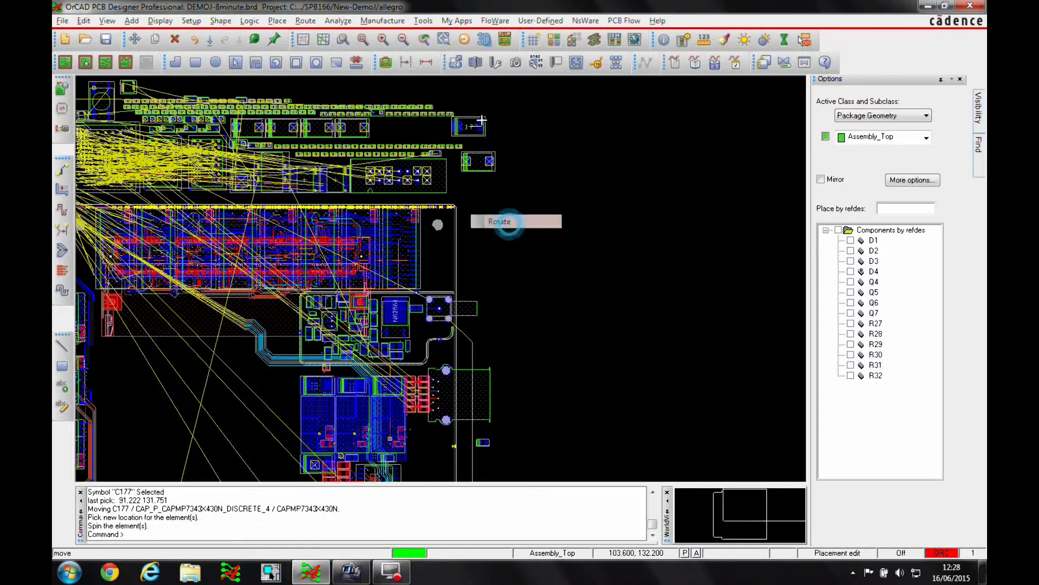
pyautogui.click(467, 104)
pyautogui.click(475, 129)
pyautogui.rightClick(537, 122)
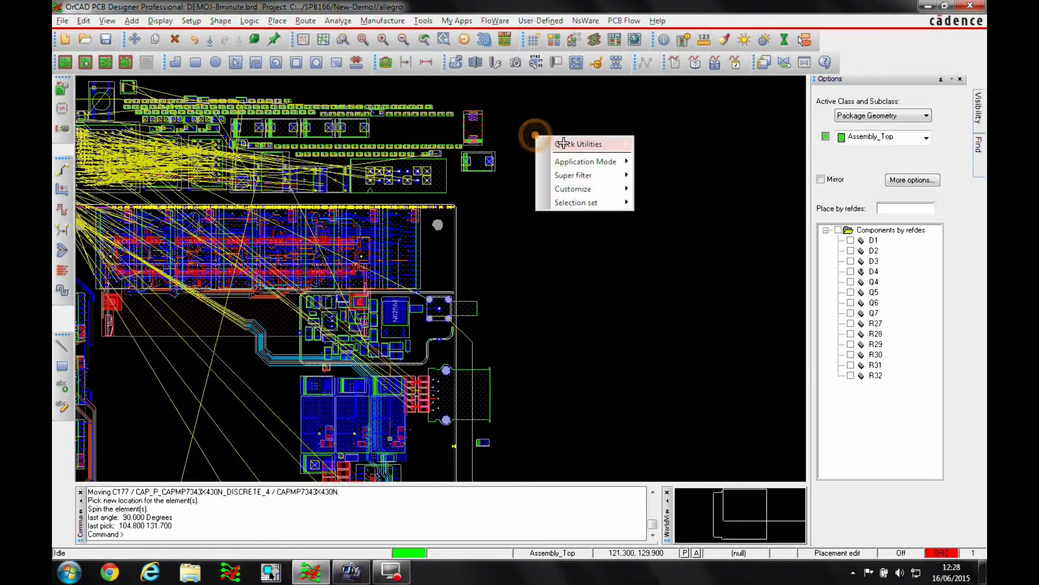
pyautogui.click(561, 140)
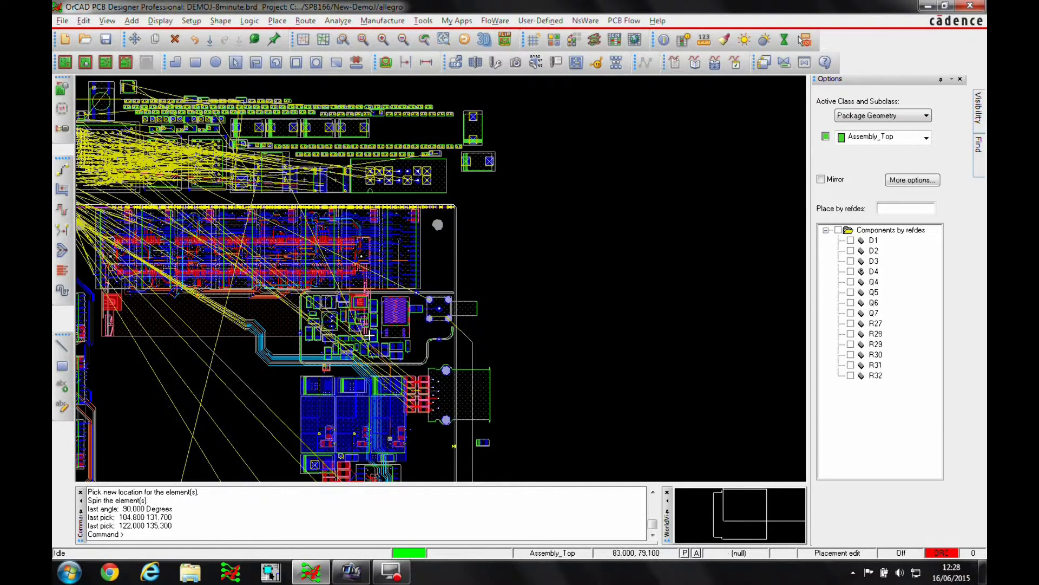
pyautogui.scroll(1, 333, 350)
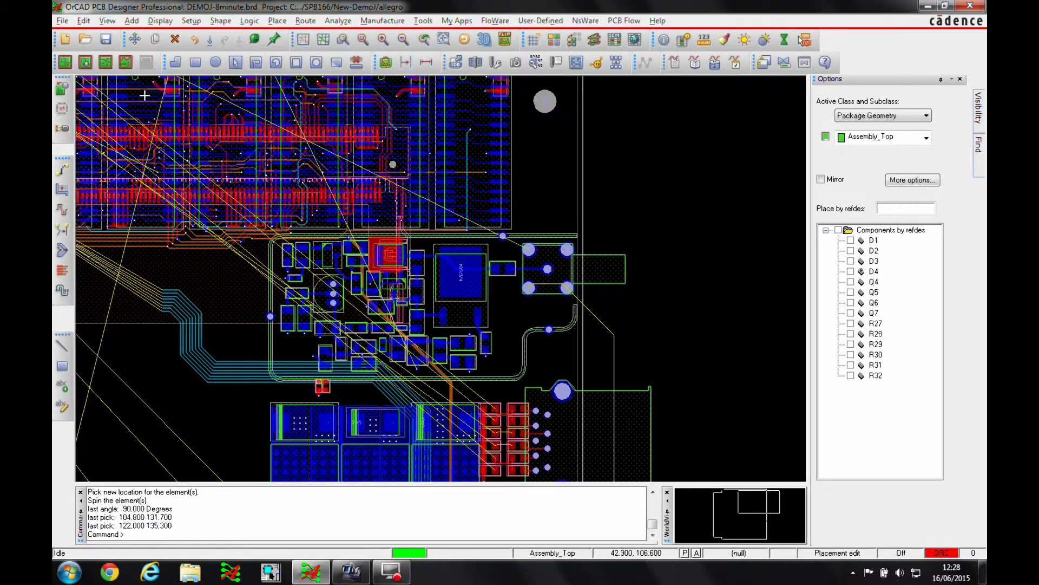
# - Switch to Etch edit mode, then start and end a connection from pin U47.24
pyautogui.click(105, 62)
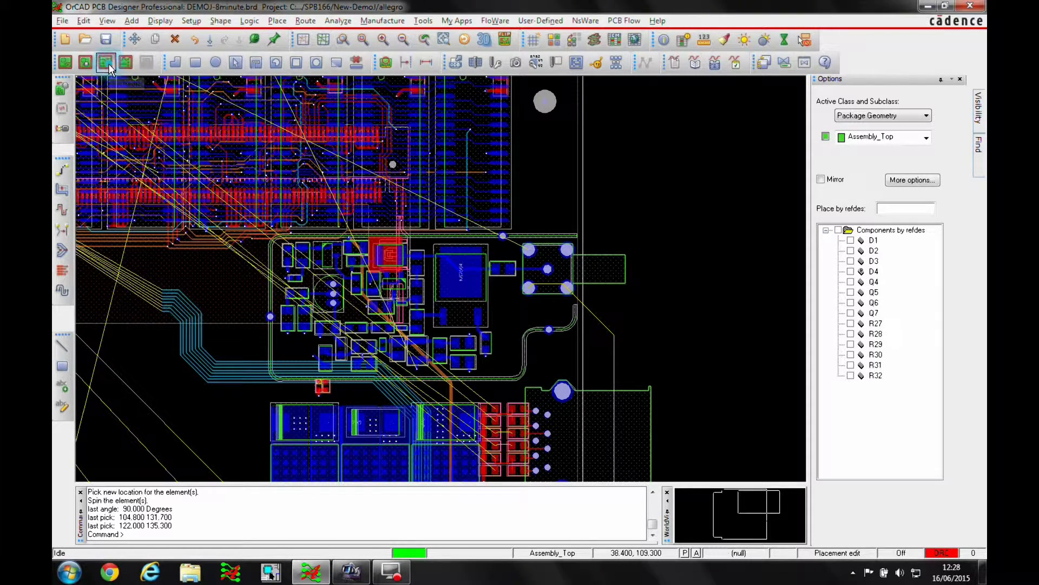
pyautogui.click(499, 152)
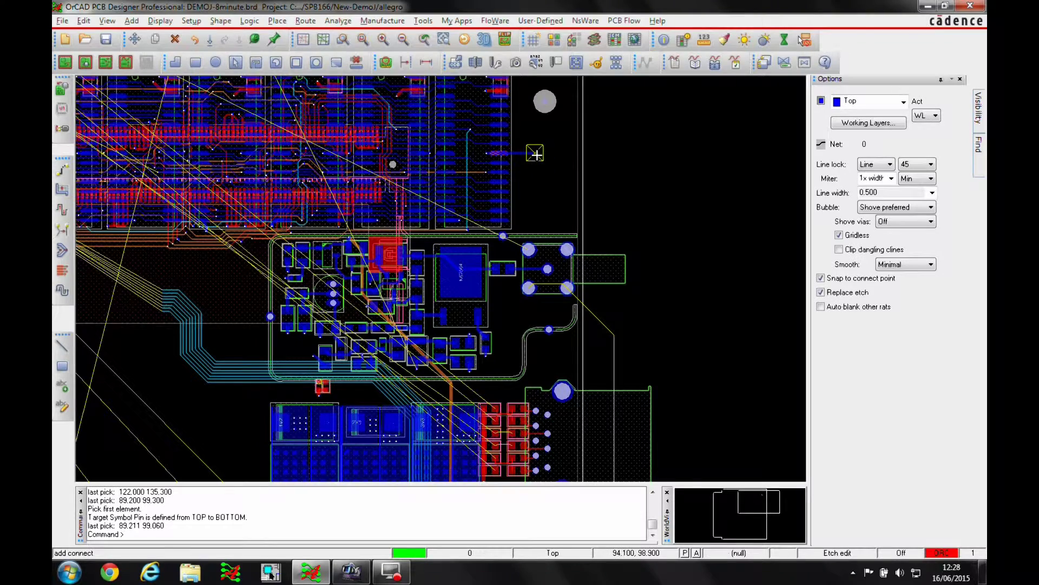
pyautogui.rightClick(536, 153)
pyautogui.click(561, 164)
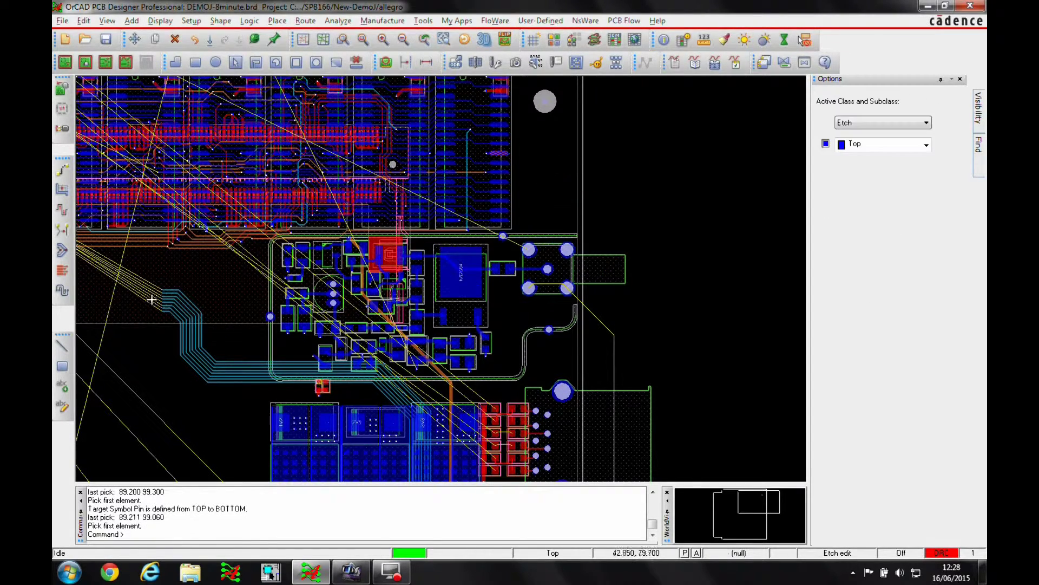
# - Start and end a connection on net Data1.Vd6
pyautogui.doubleClick(156, 282)
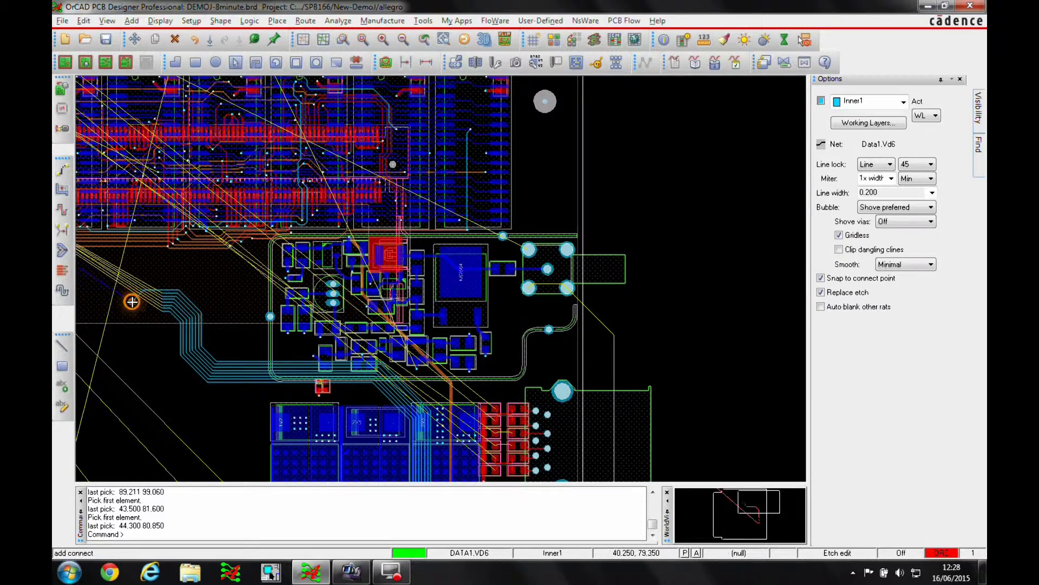
pyautogui.rightClick(134, 303)
pyautogui.click(155, 307)
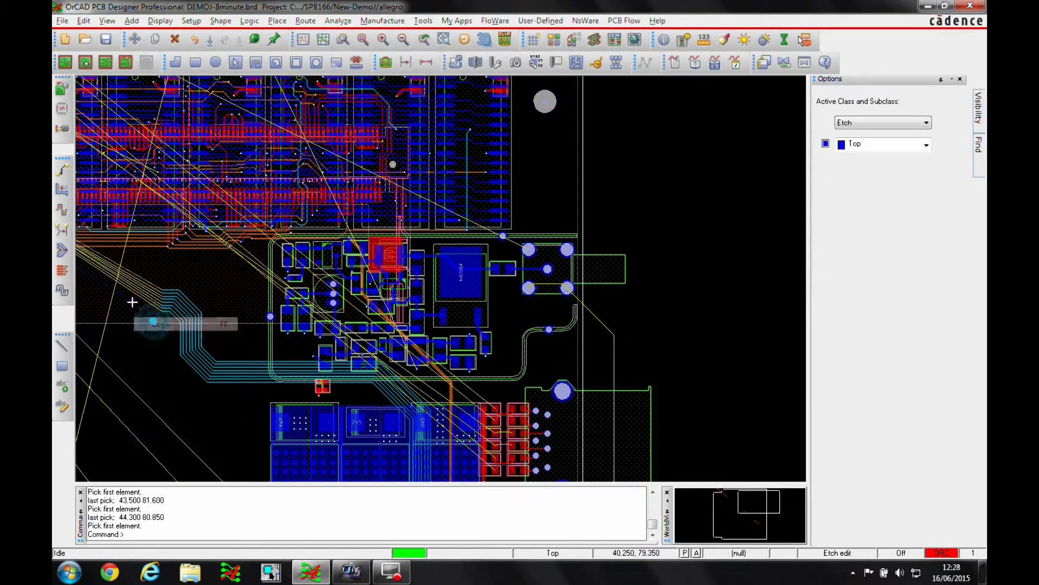
pyautogui.click(172, 366)
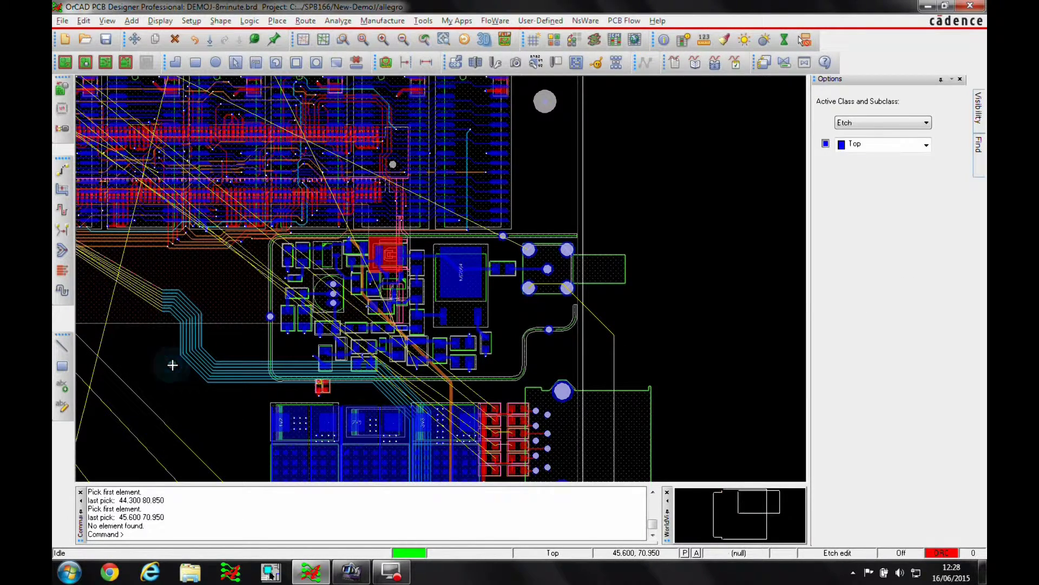
# - Enter Signal Integrity mode, browse the net actions for GND EARTH pin J3.2, then dismiss them
pyautogui.click(127, 64)
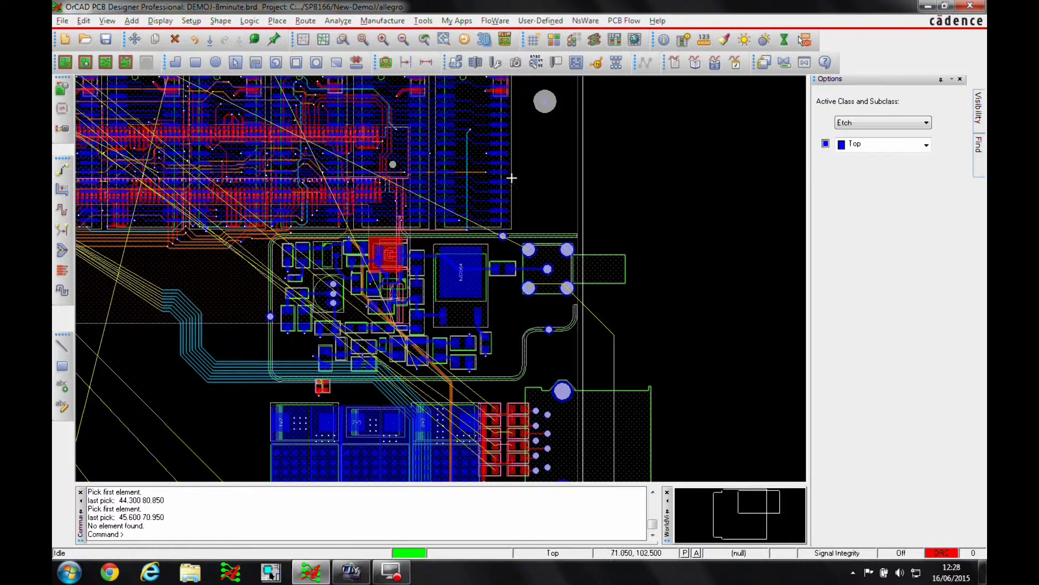
pyautogui.click(567, 250)
pyautogui.rightClick(569, 248)
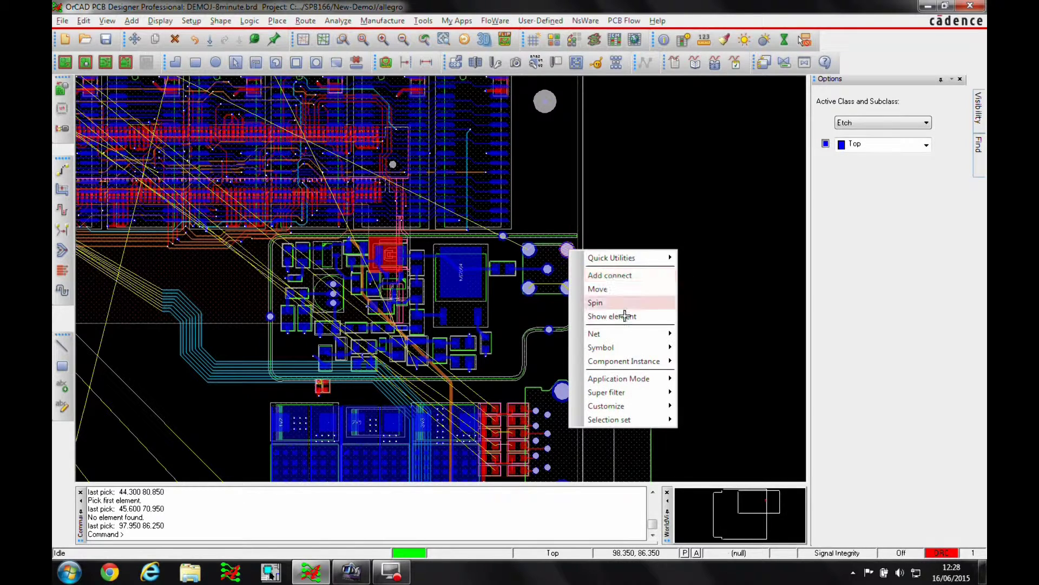
pyautogui.moveTo(618, 334)
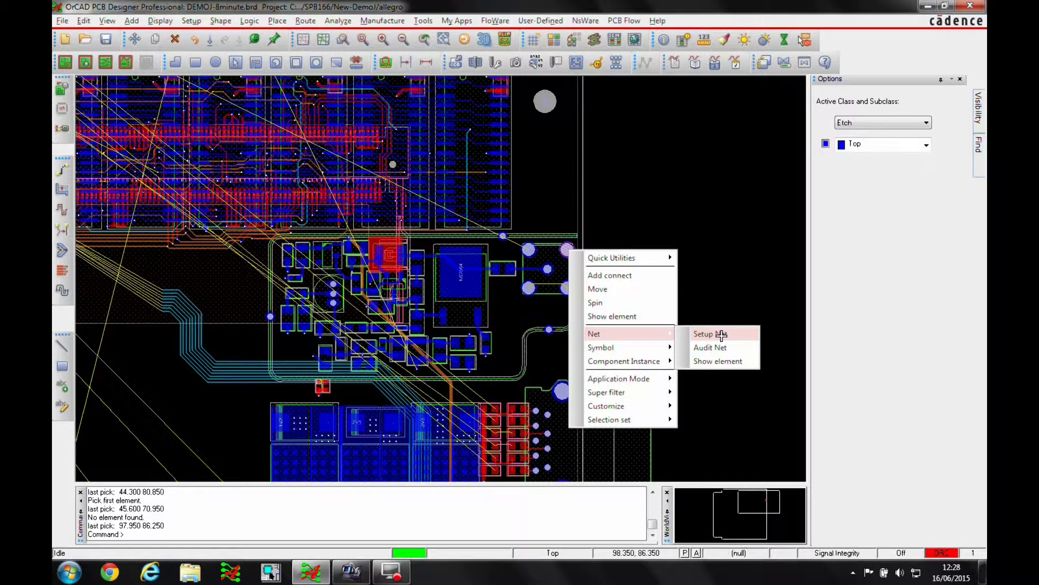
pyautogui.click(724, 266)
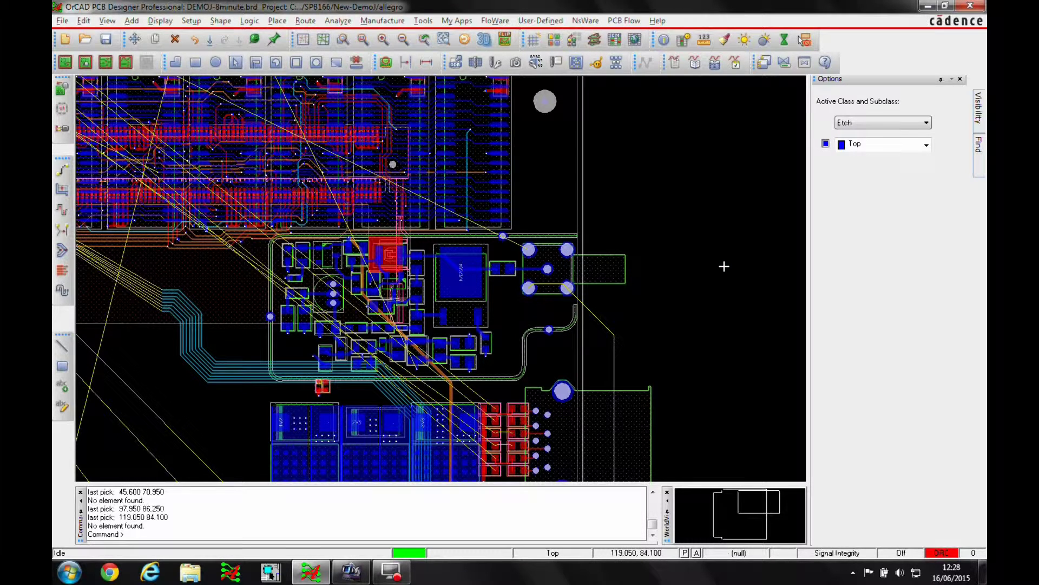